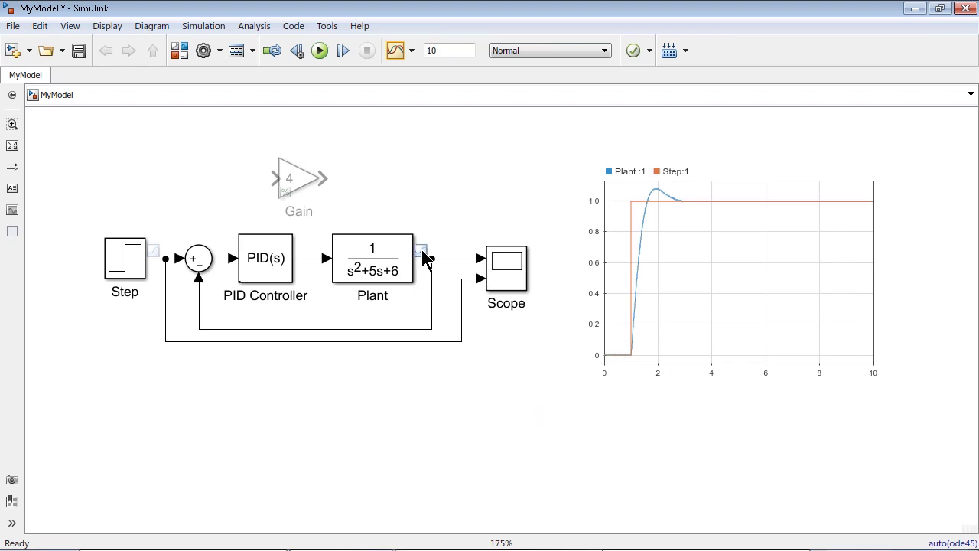
Step: Open the Data Inspector from the Plant logging badge and rename Run 9 to 'Automatic PID Tuning'
{"action": "left_click", "coordinate": [423, 251]}
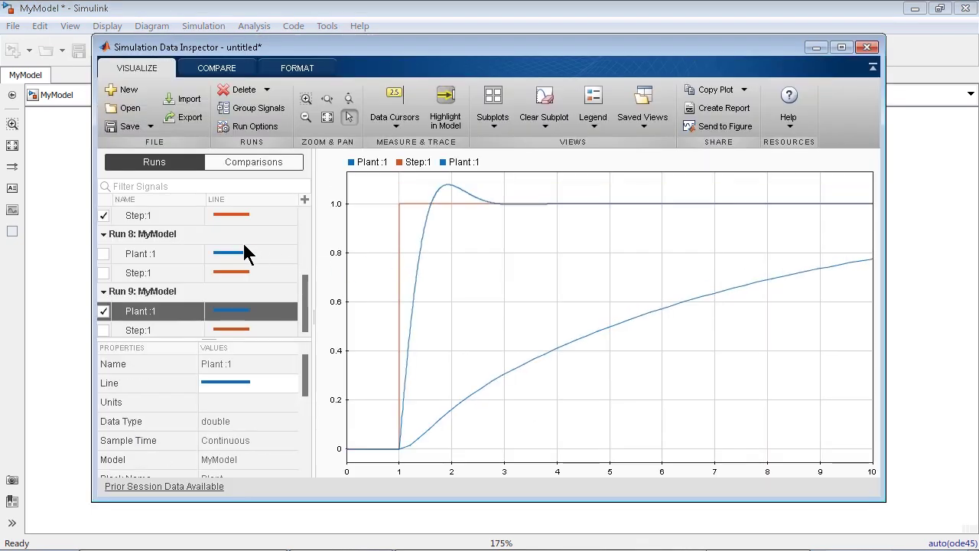
{"action": "right_click", "coordinate": [168, 291]}
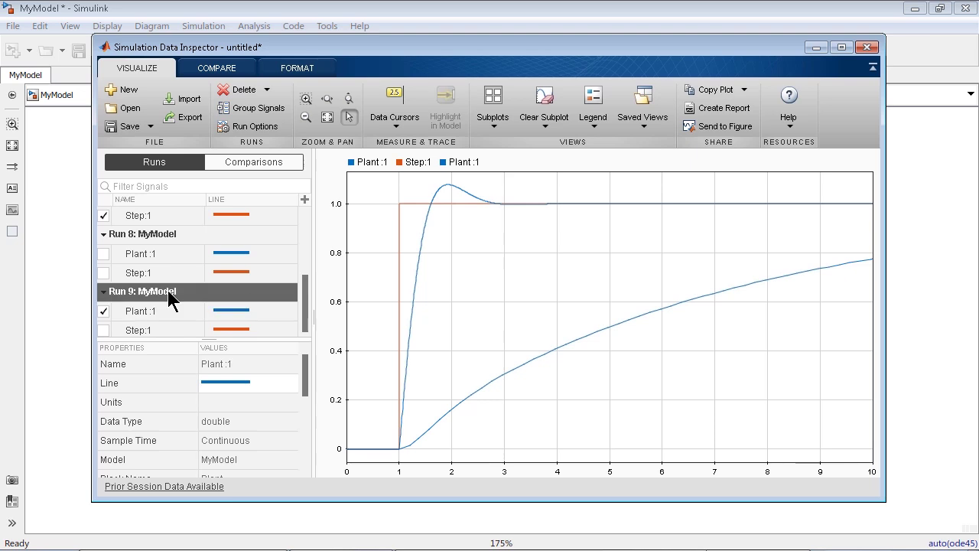
{"action": "left_click", "coordinate": [143, 237]}
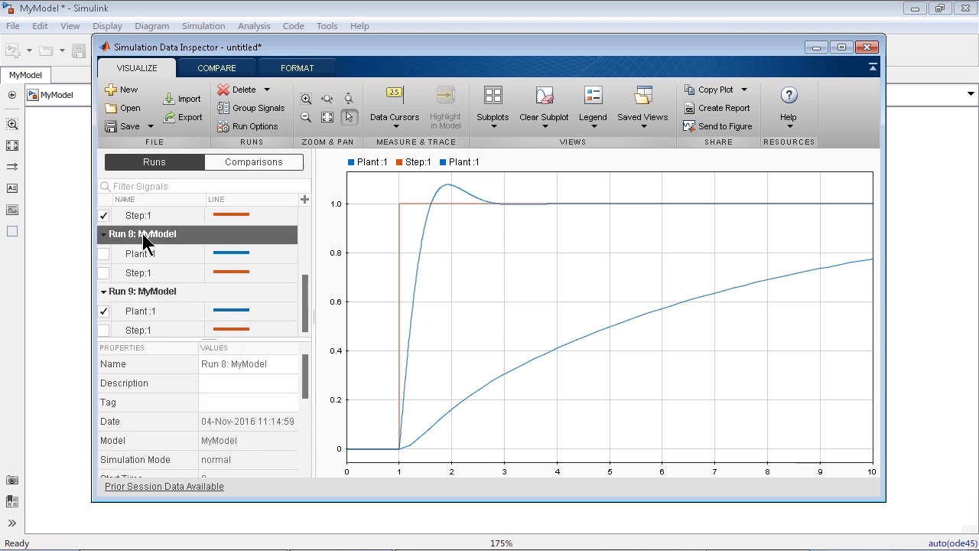
{"action": "right_click", "coordinate": [164, 294]}
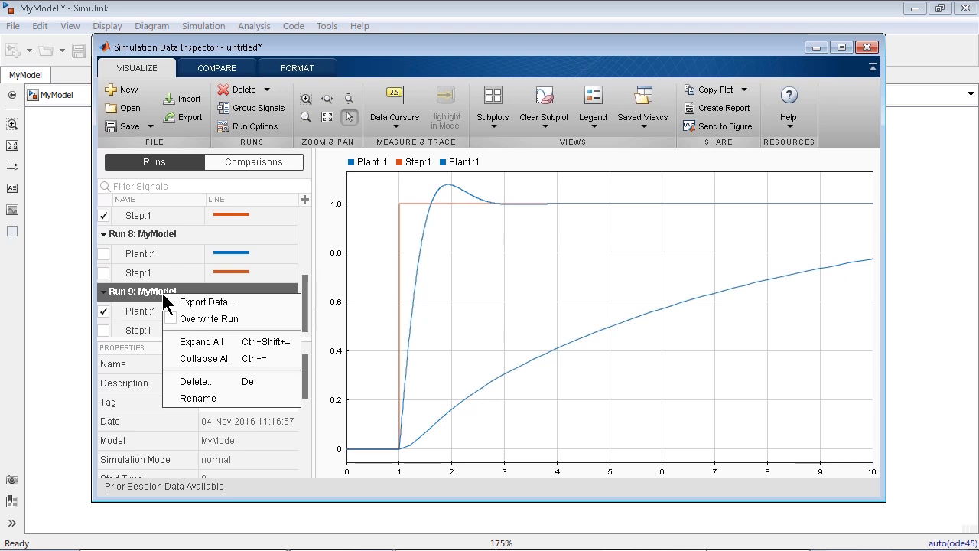
{"action": "left_click", "coordinate": [213, 399]}
{"action": "type", "text": "A"}
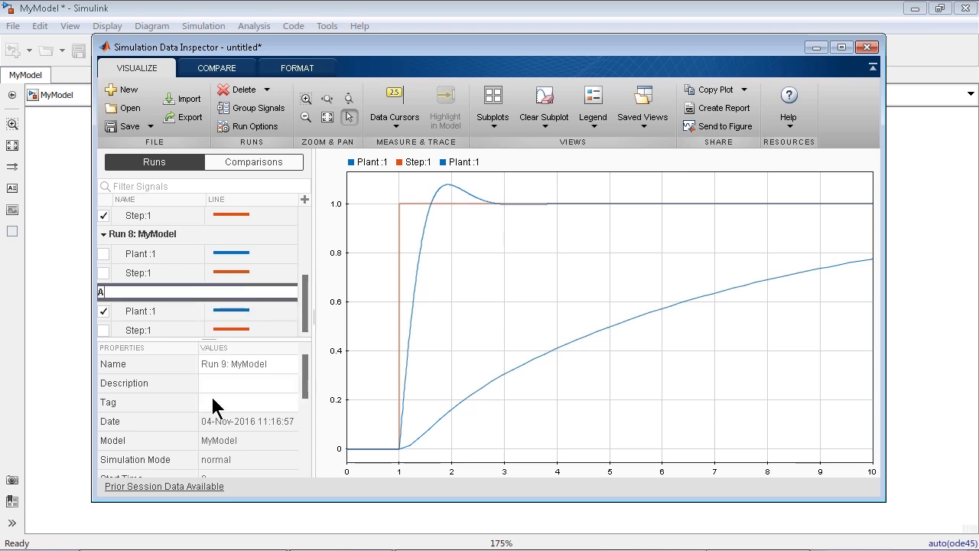
{"action": "type", "text": "utomatic PID"}
{"action": "type", "text": " Tunin"}
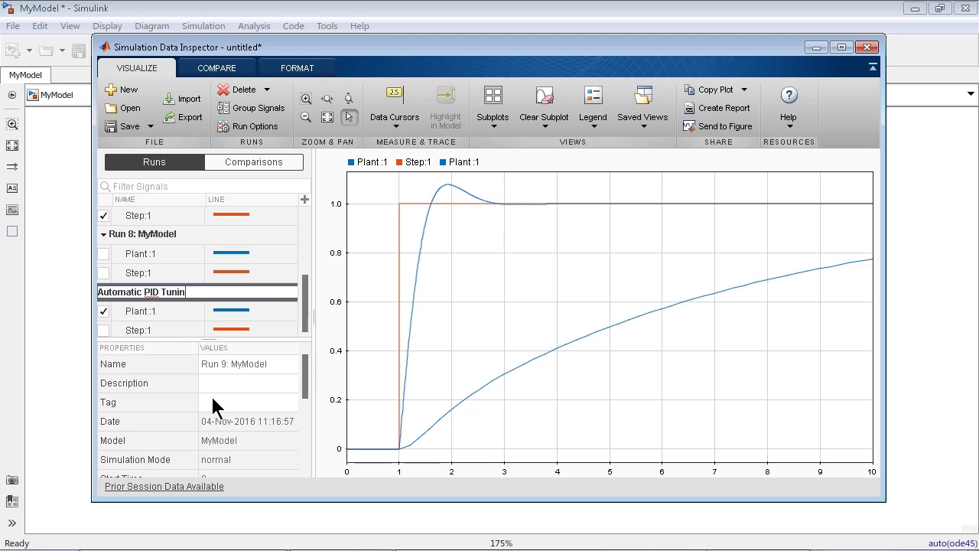
{"action": "type", "text": "g"}
{"action": "key", "text": "Return"}
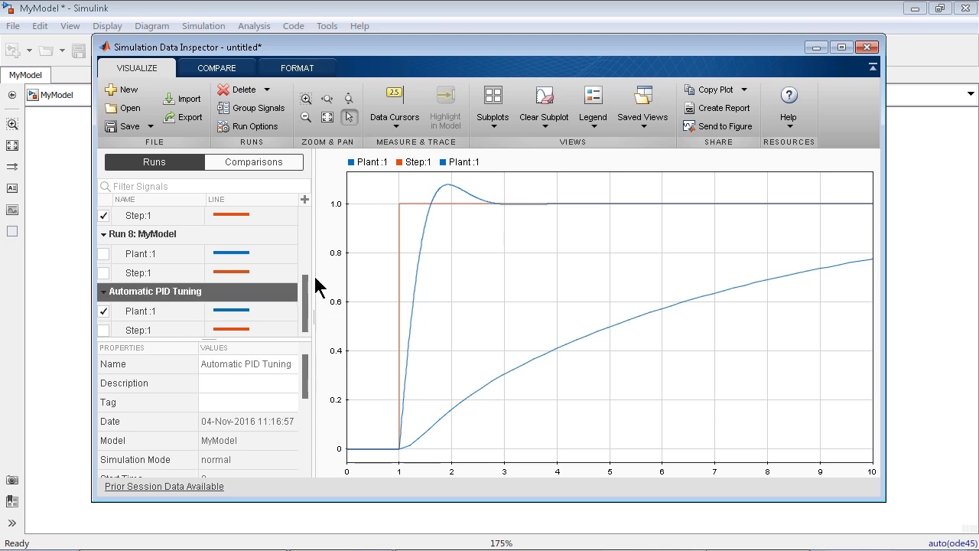
Step: Compare the Automatic PID Tuning run against Starting Point as the baseline
{"action": "left_click", "coordinate": [235, 70]}
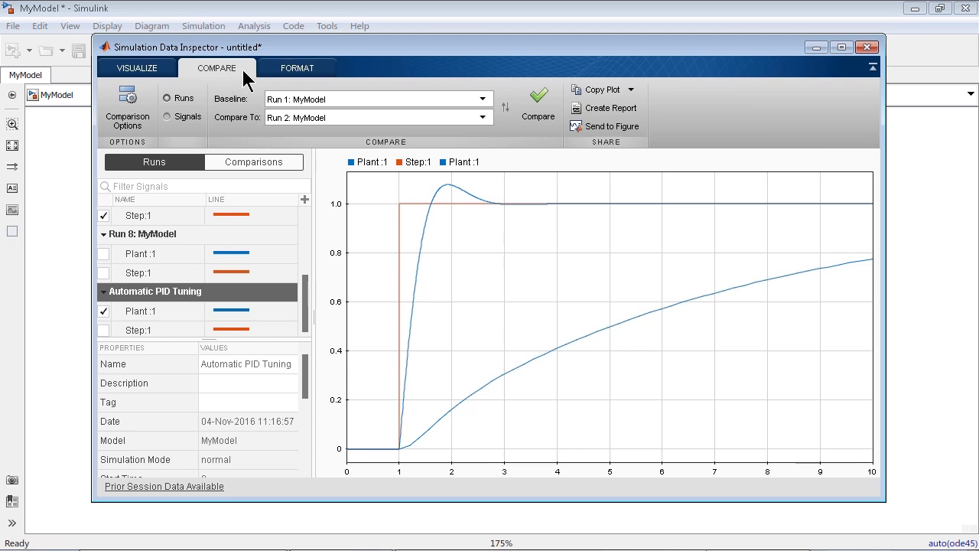
{"action": "left_click", "coordinate": [278, 103]}
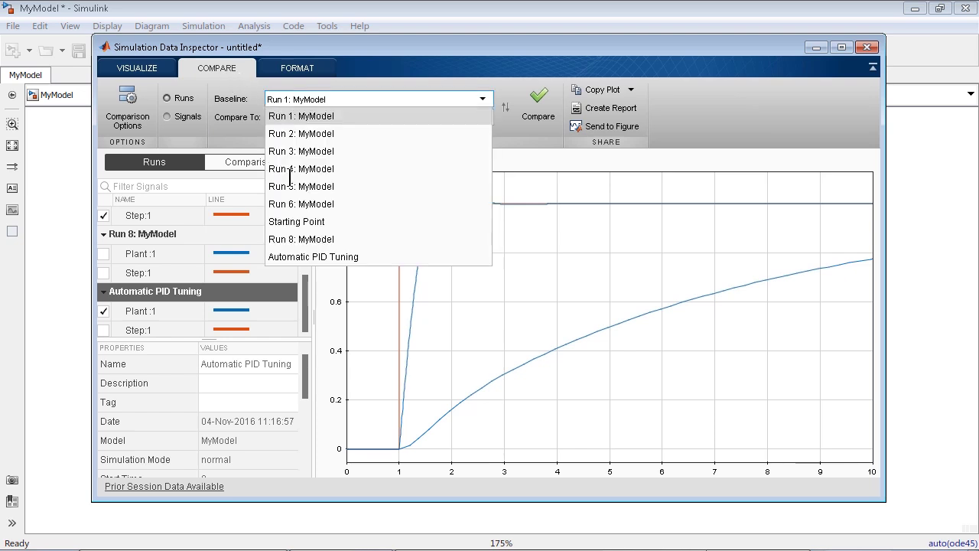
{"action": "left_click", "coordinate": [338, 222]}
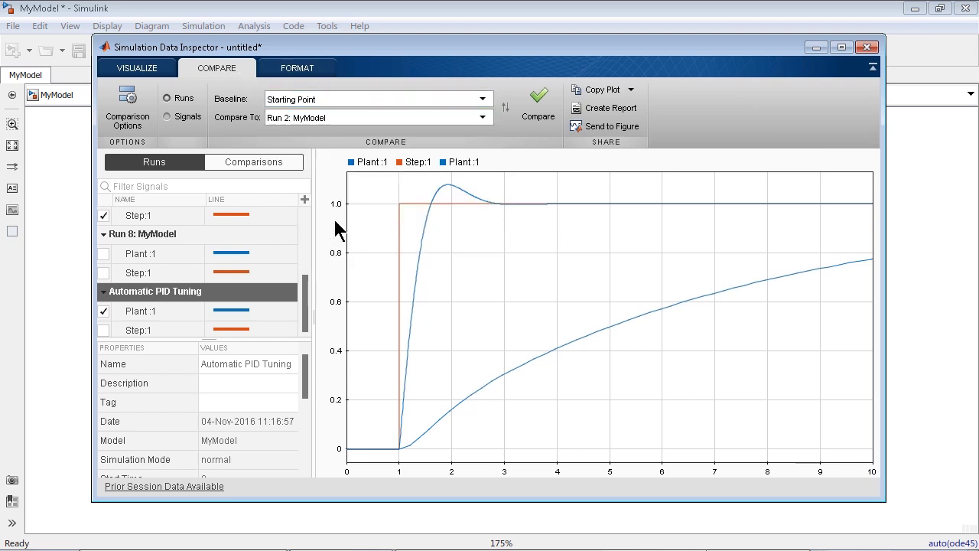
{"action": "left_click", "coordinate": [298, 122]}
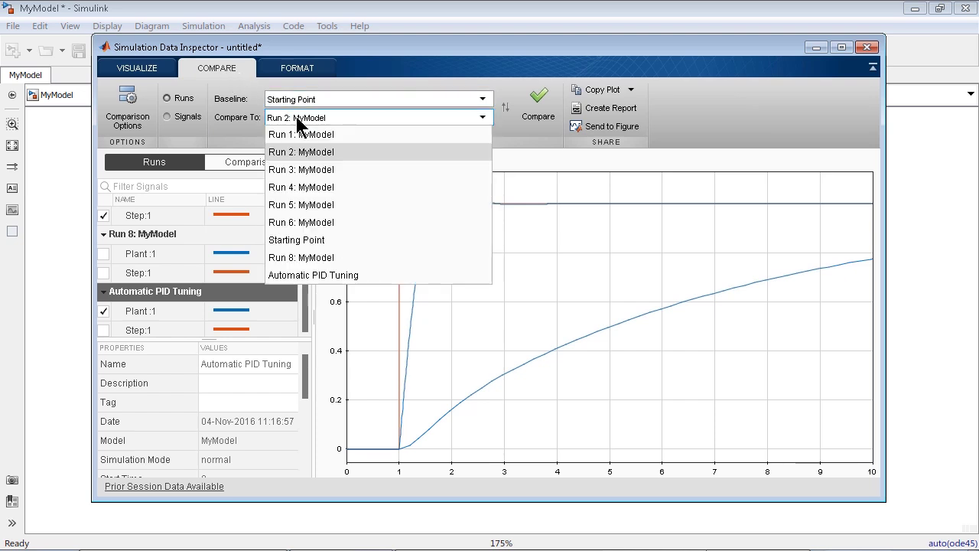
{"action": "left_click", "coordinate": [331, 277]}
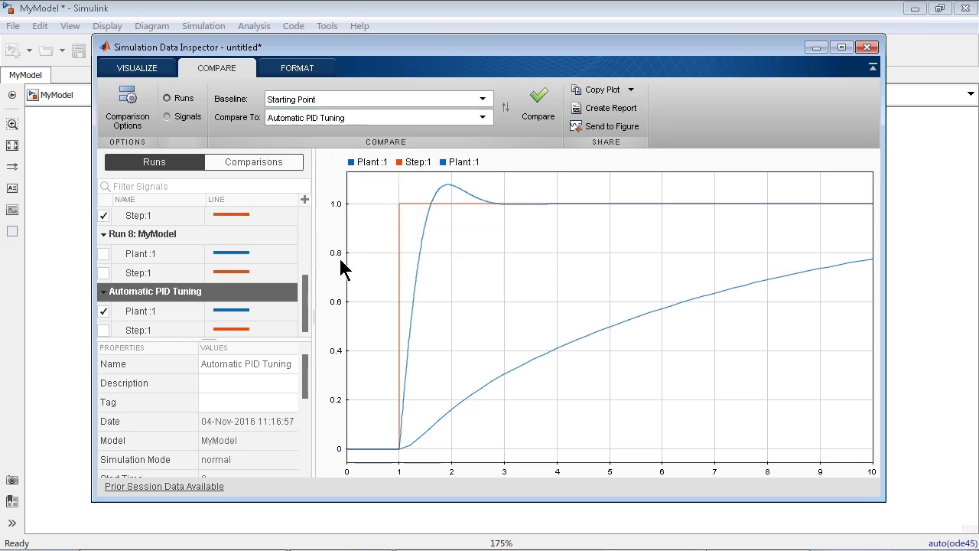
{"action": "left_click", "coordinate": [534, 123]}
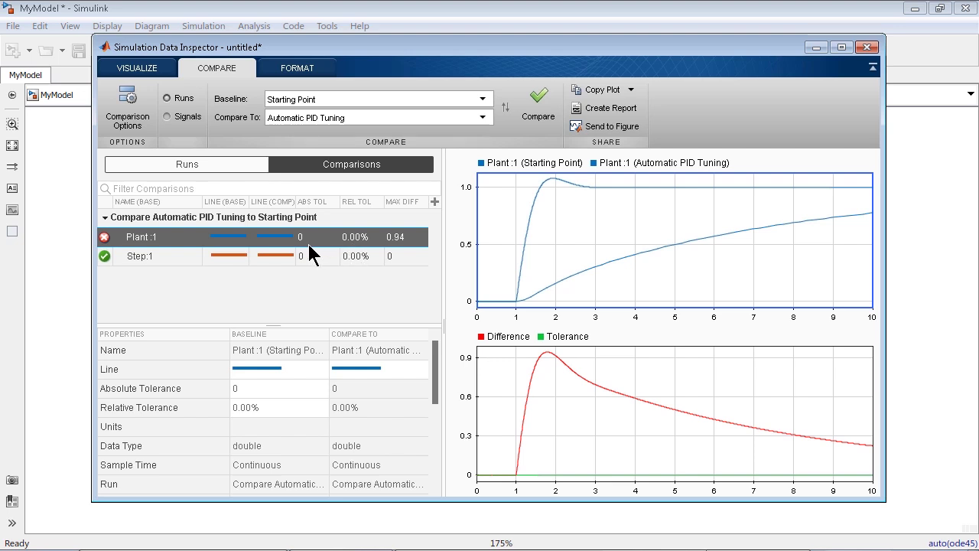
{"action": "double_click", "coordinate": [351, 242]}
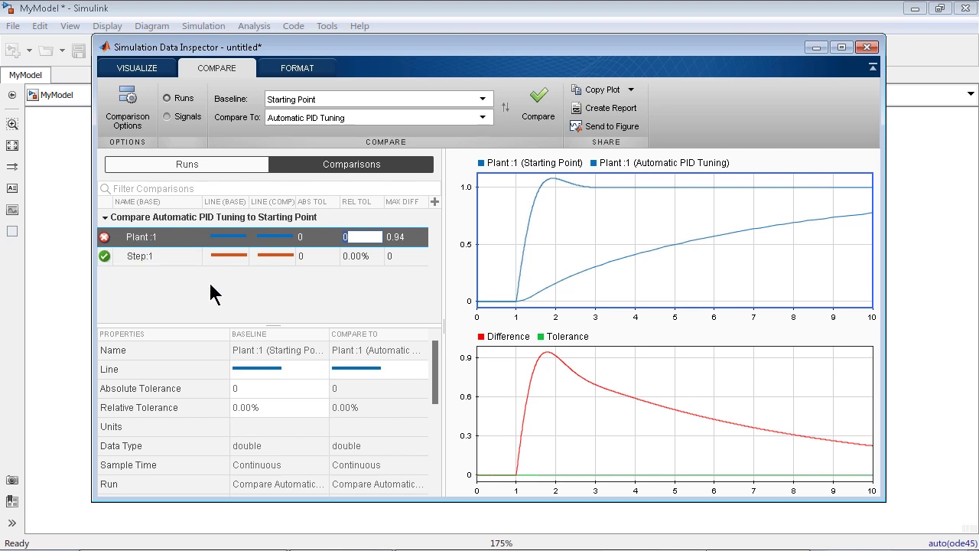
{"action": "key", "text": "Return"}
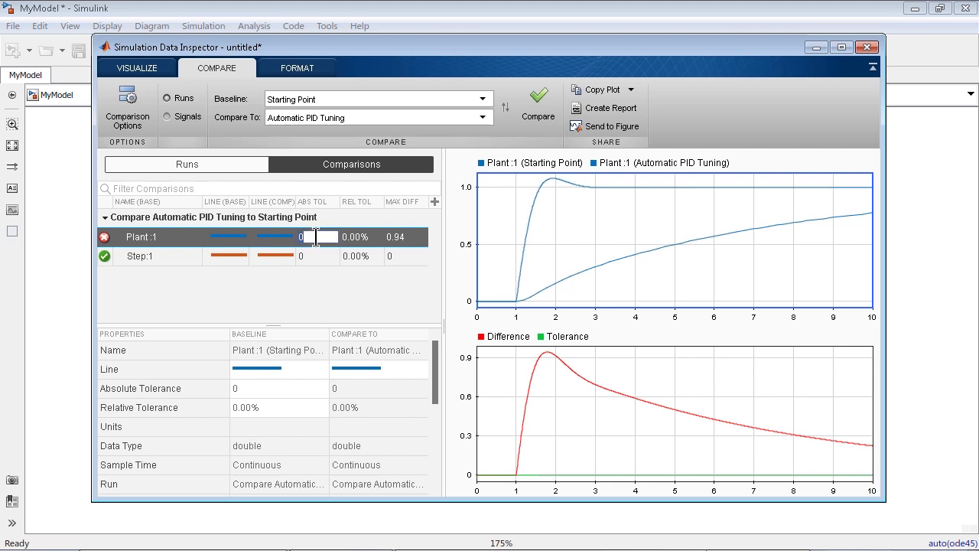
{"action": "left_click", "coordinate": [337, 307]}
Step: Give Plant:1 absolute tolerance 1, rerun the comparison, and send its plots to a figure
{"action": "type", "text": "1"}
{"action": "left_click", "coordinate": [248, 260]}
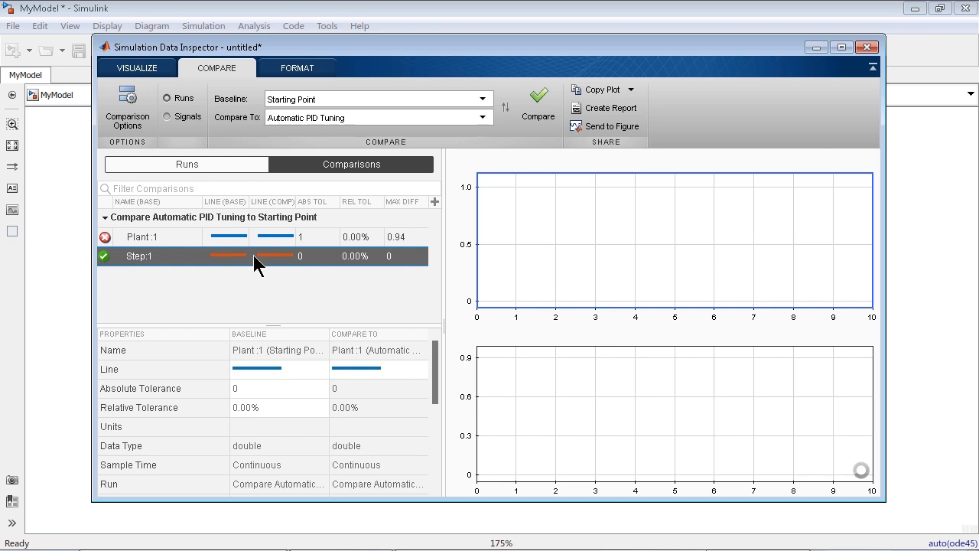
{"action": "left_click", "coordinate": [539, 119]}
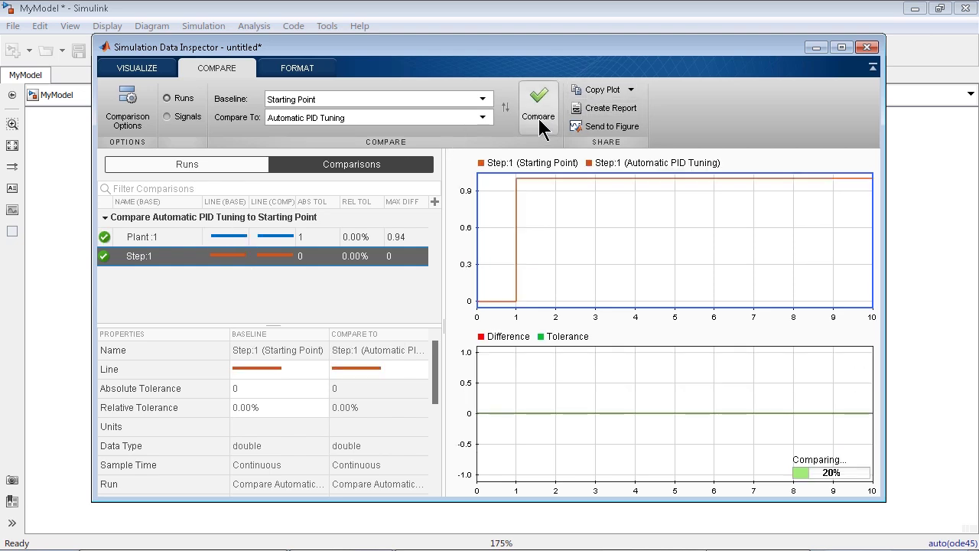
{"action": "left_click", "coordinate": [269, 234]}
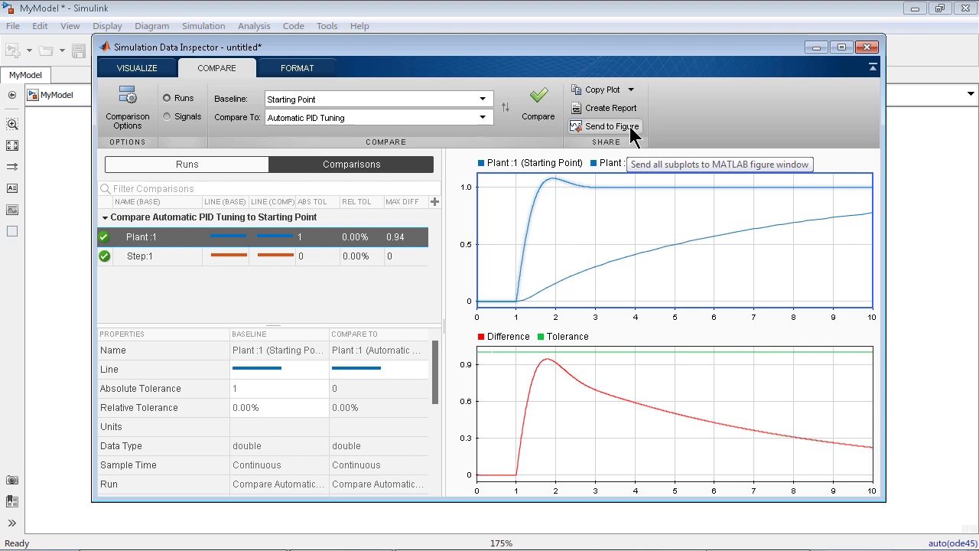
{"action": "left_click", "coordinate": [629, 129]}
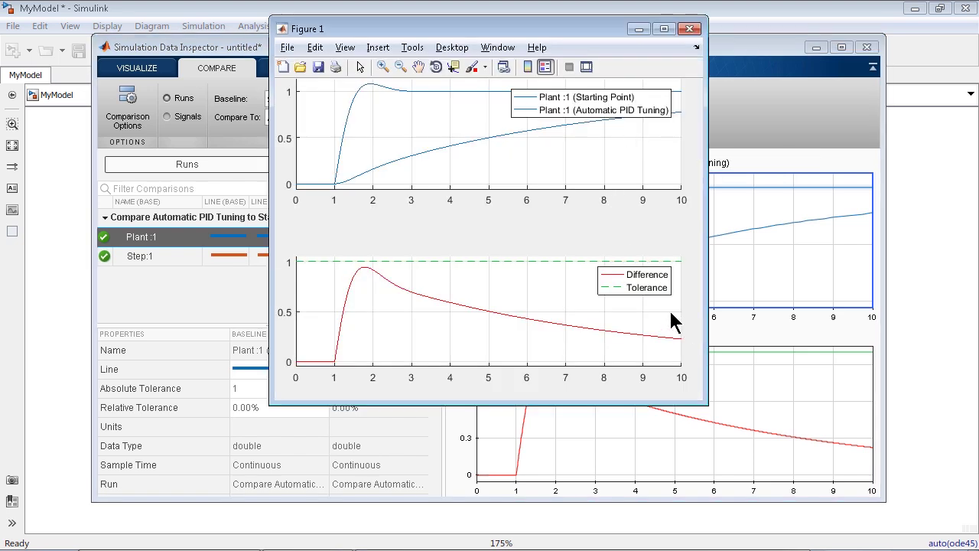
Step: Browse the Figure 1 Insert and Tools menus without choosing anything
{"action": "left_click", "coordinate": [376, 49]}
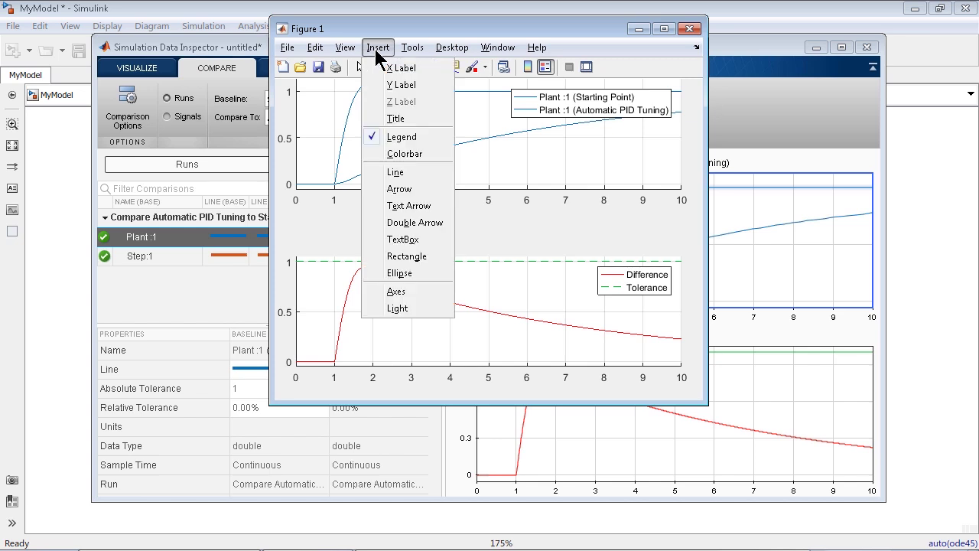
{"action": "left_click", "coordinate": [413, 48]}
{"action": "mouse_move", "coordinate": [469, 221]}
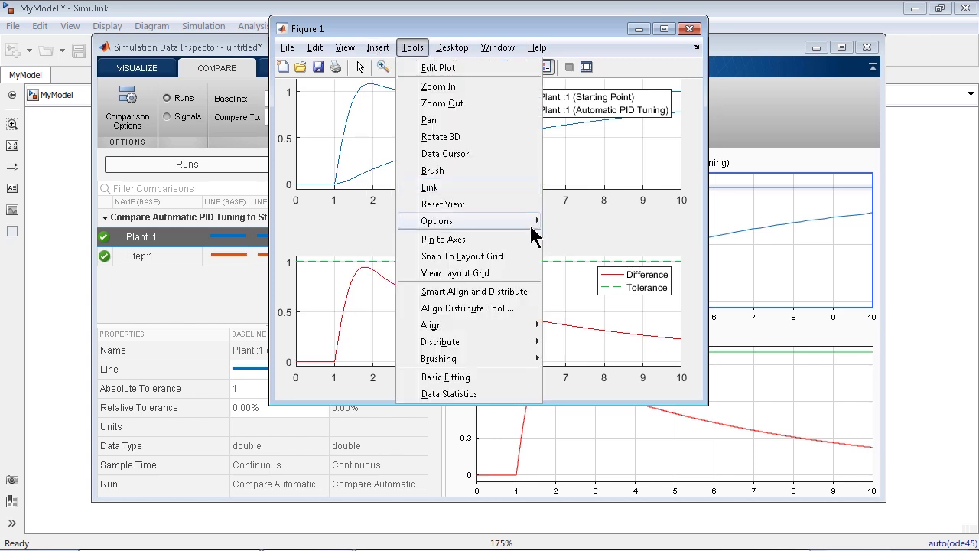
{"action": "left_click", "coordinate": [623, 238]}
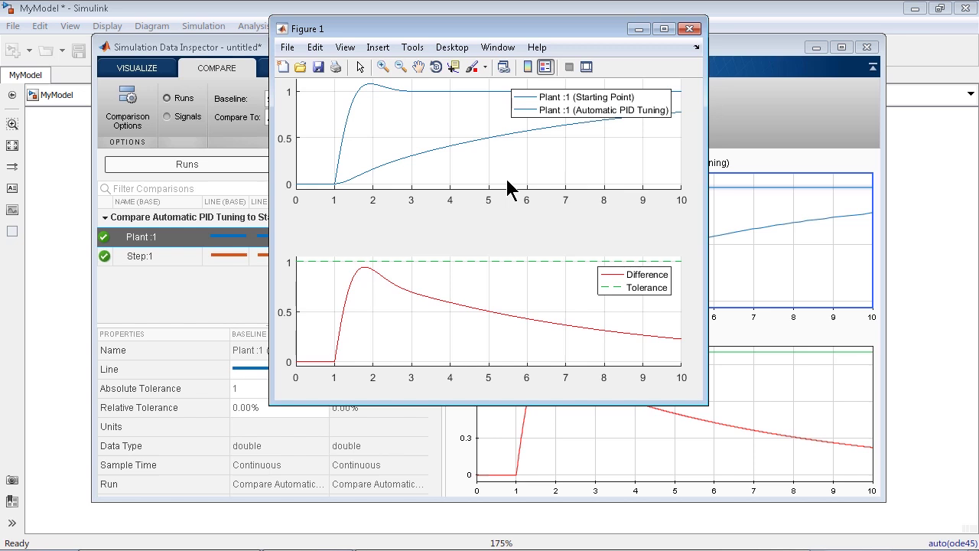
Step: Close Figure 1 and save the inspector session as comparison_data.mat
{"action": "left_click", "coordinate": [687, 29]}
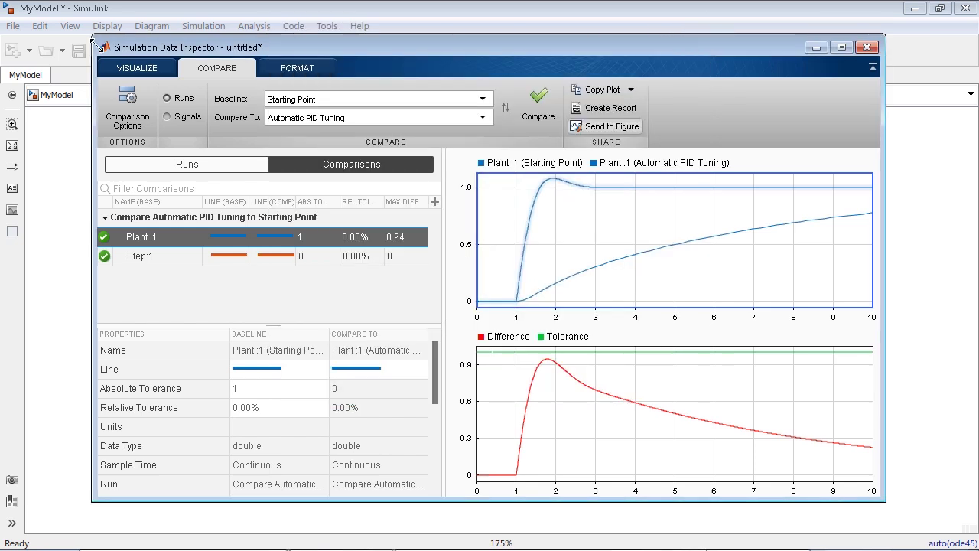
{"action": "left_click", "coordinate": [137, 70]}
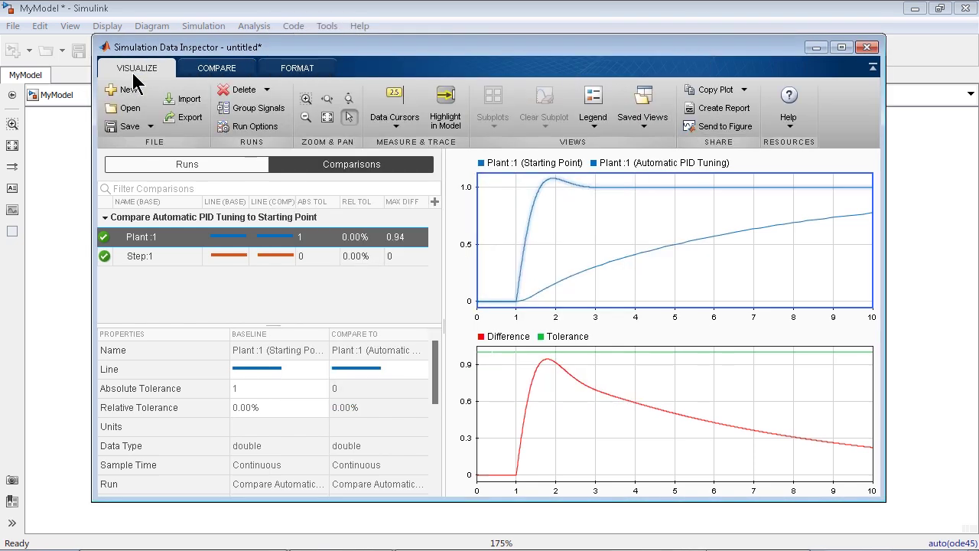
{"action": "left_click", "coordinate": [131, 130]}
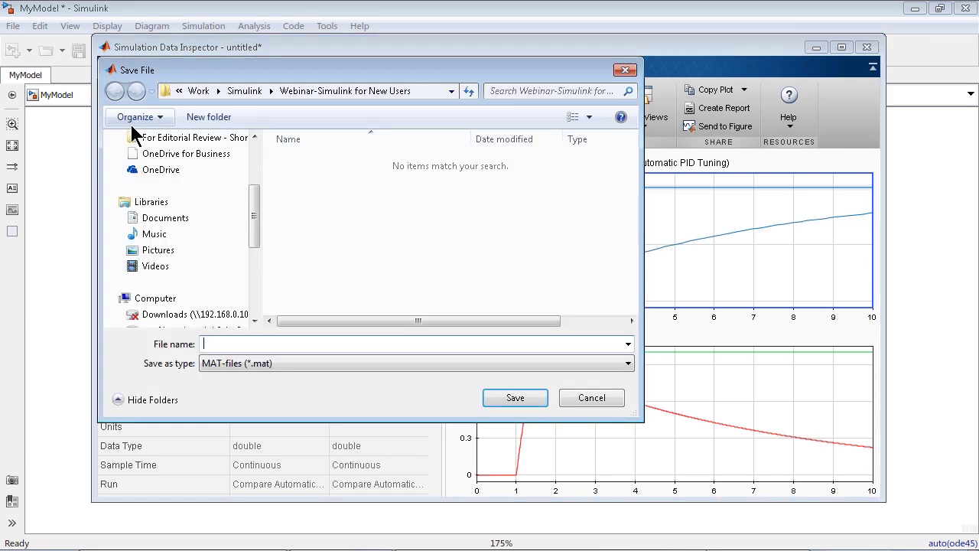
{"action": "left_click_drag", "start_coordinate": [337, 82], "coordinate": [442, 93]}
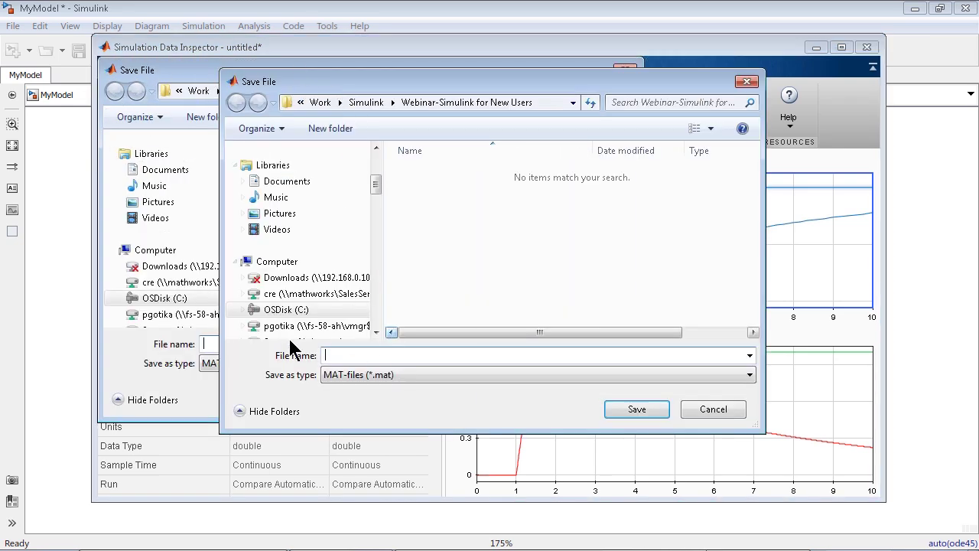
{"action": "left_click_drag", "start_coordinate": [327, 82], "coordinate": [246, 83]}
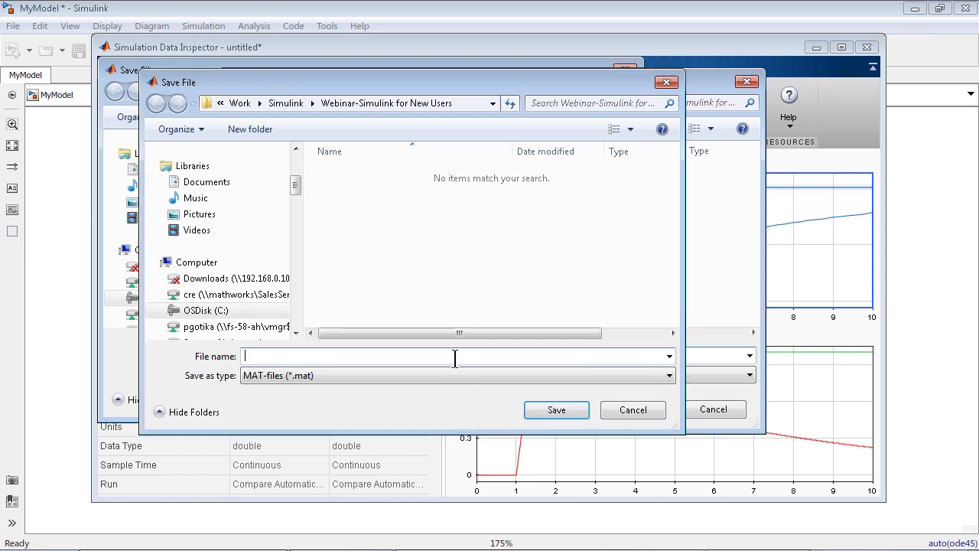
{"action": "type", "text": "co"}
{"action": "type", "text": "mparison_"}
{"action": "type", "text": "data"}
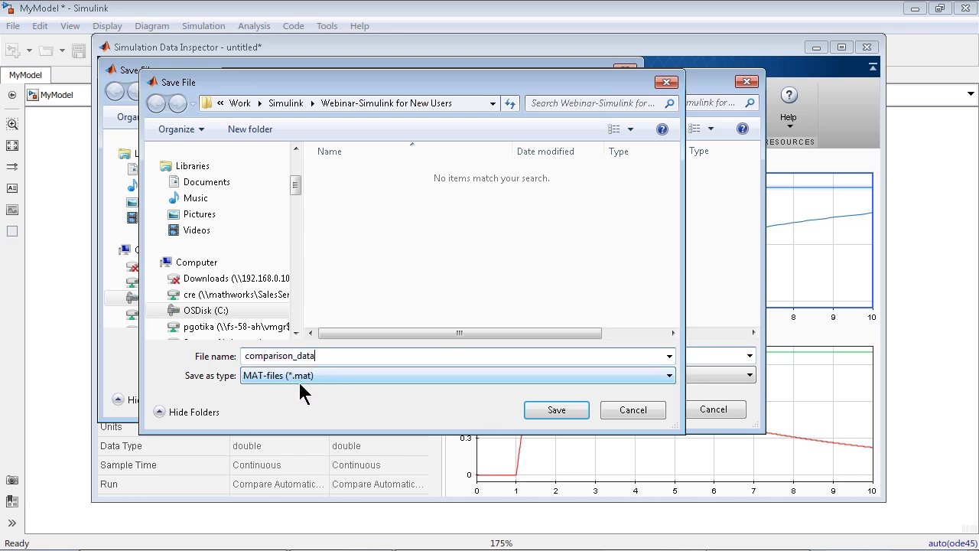
{"action": "left_click", "coordinate": [543, 416]}
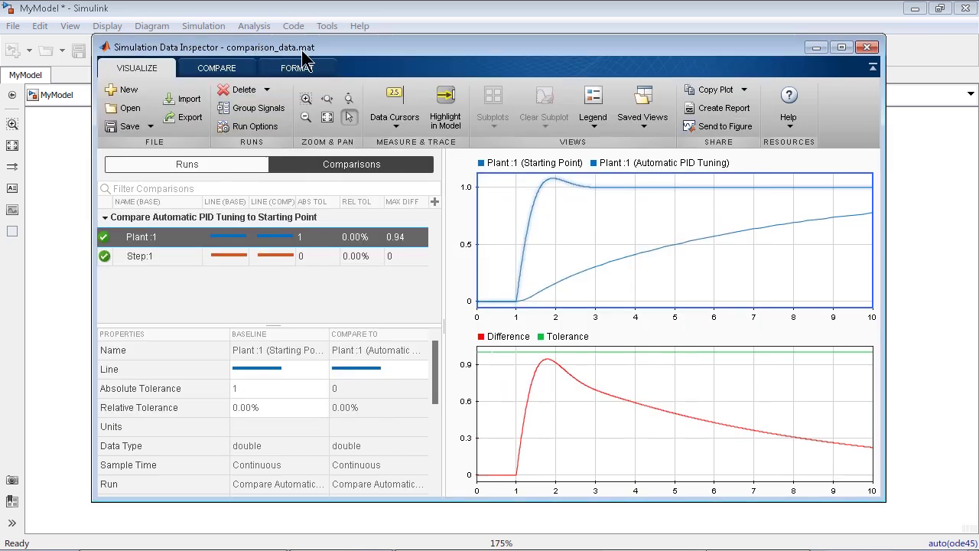
{"action": "left_click", "coordinate": [518, 207]}
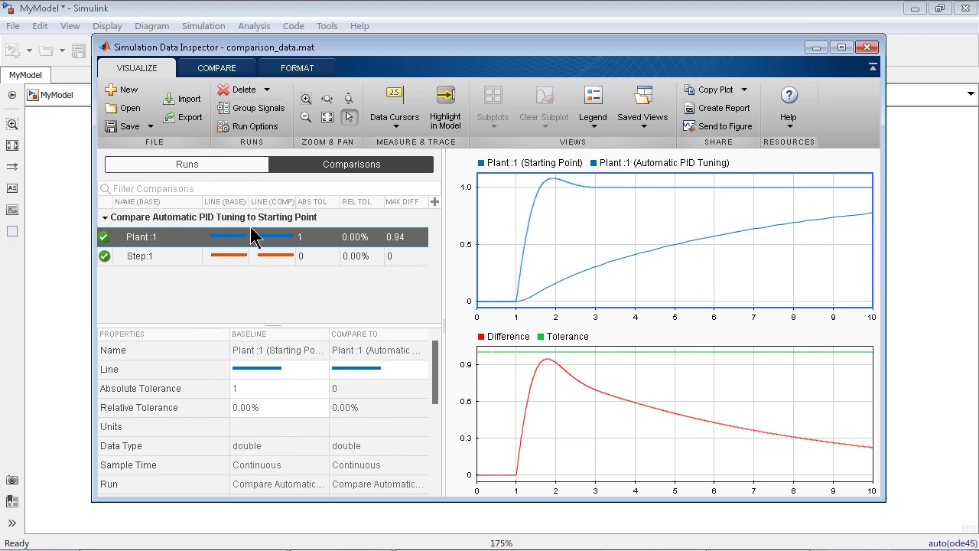